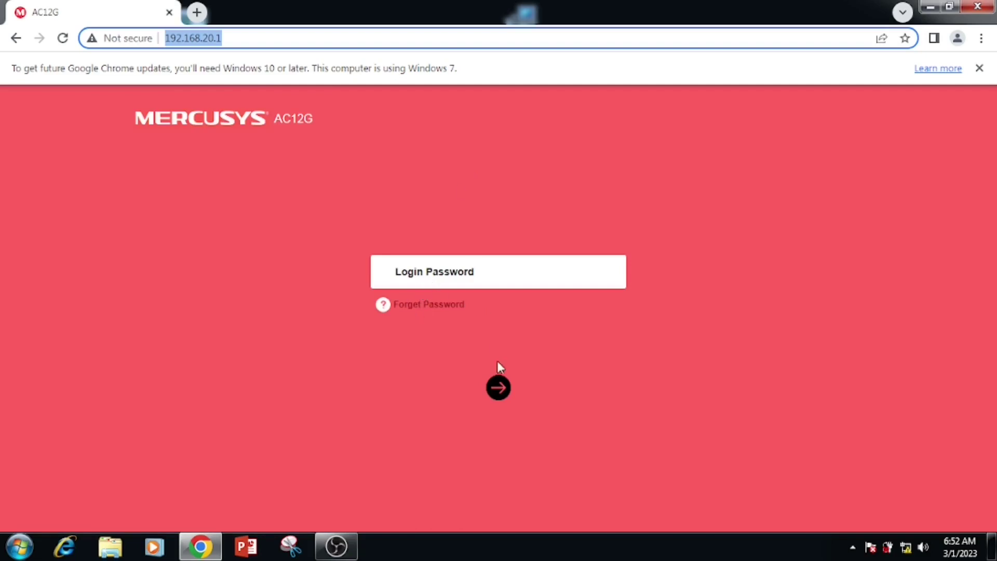
# Begin entering the router admin password in the Login Password field.
pyautogui.click(510, 282)
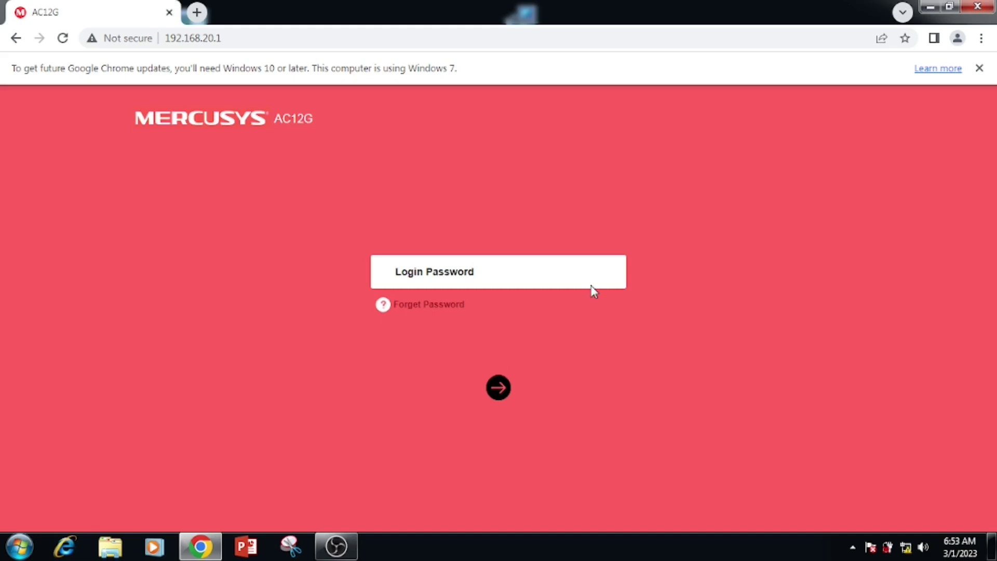
# Log in, decline Chrome's password save, and go to Advanced > Virtual Server.
pyautogui.click(496, 389)
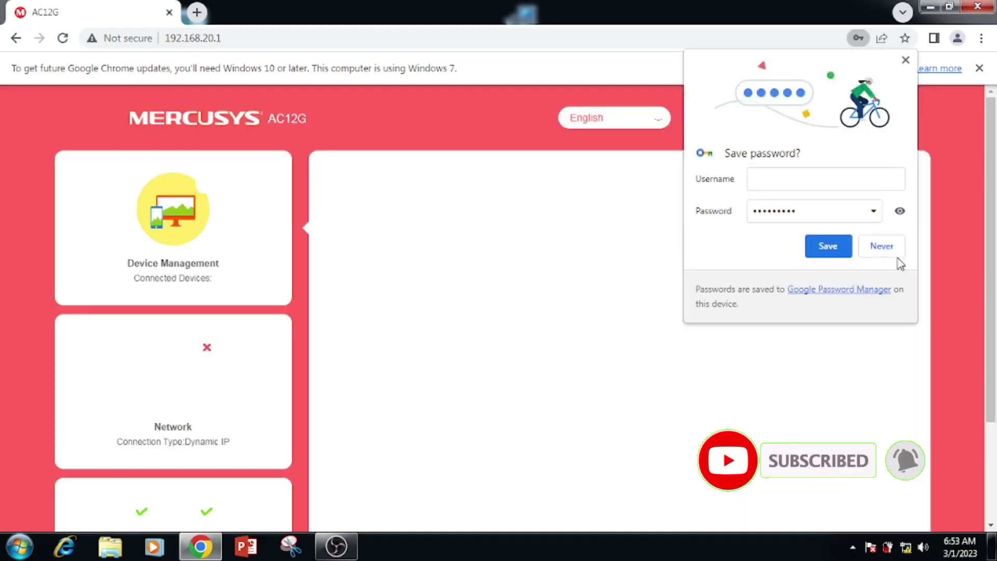
pyautogui.click(881, 249)
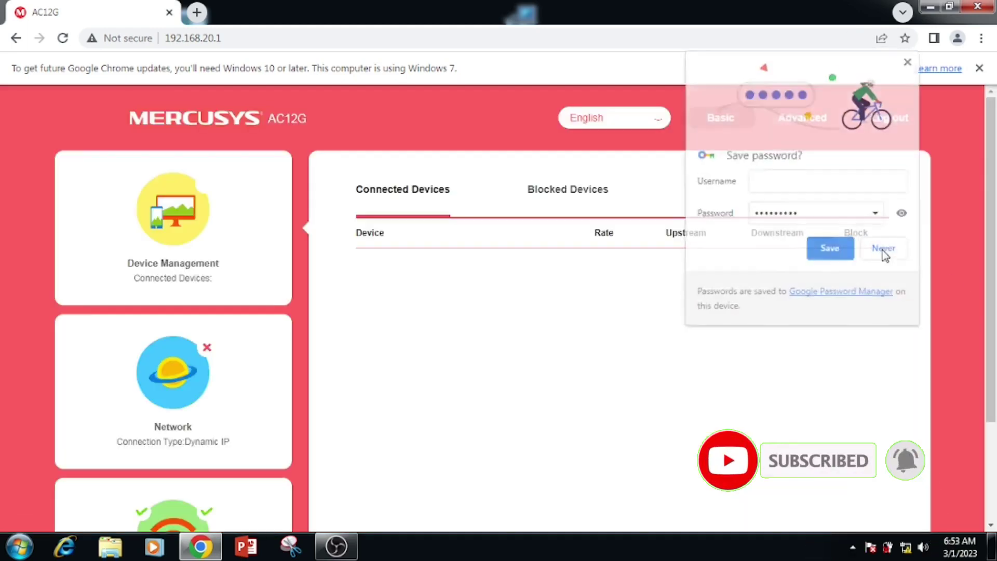
pyautogui.click(813, 123)
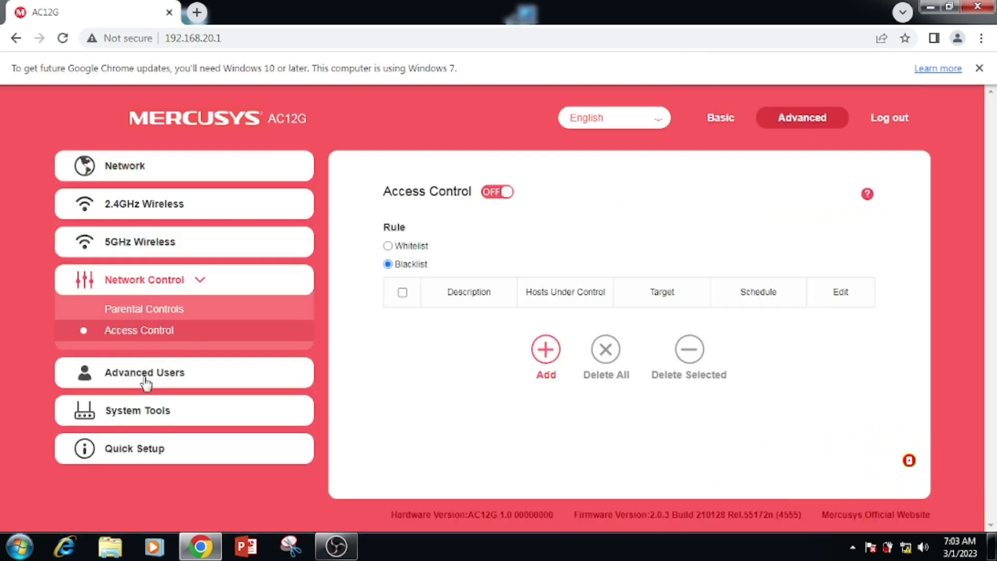
pyautogui.click(145, 380)
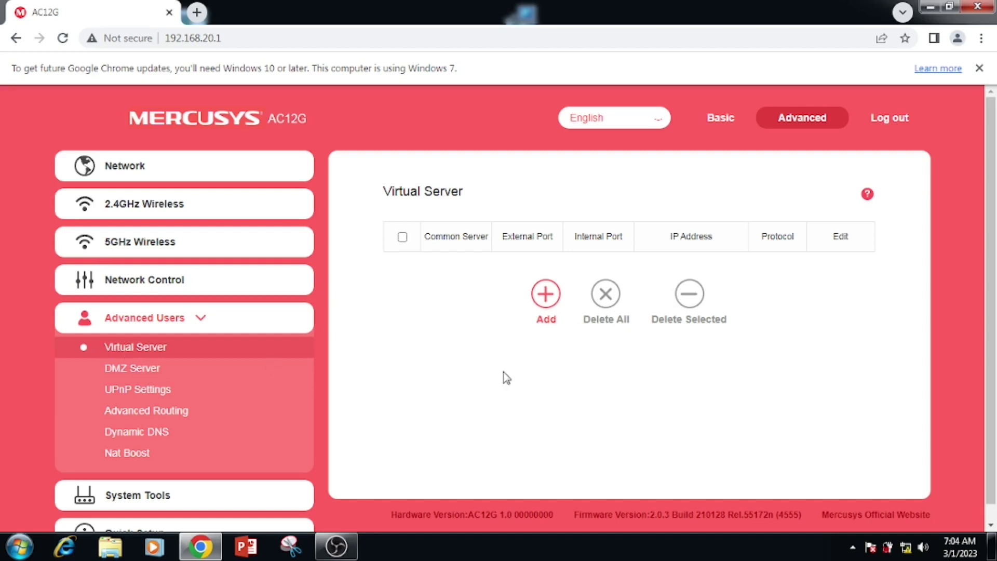
# Add a new Virtual Server entry and browse the common server types without choosing one.
pyautogui.click(545, 294)
pyautogui.click(465, 269)
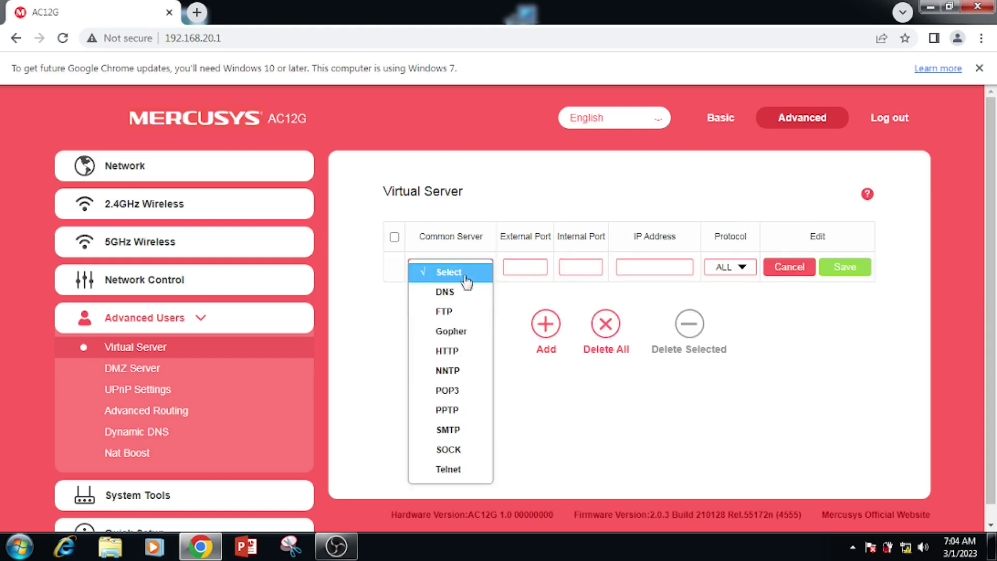
pyautogui.click(458, 201)
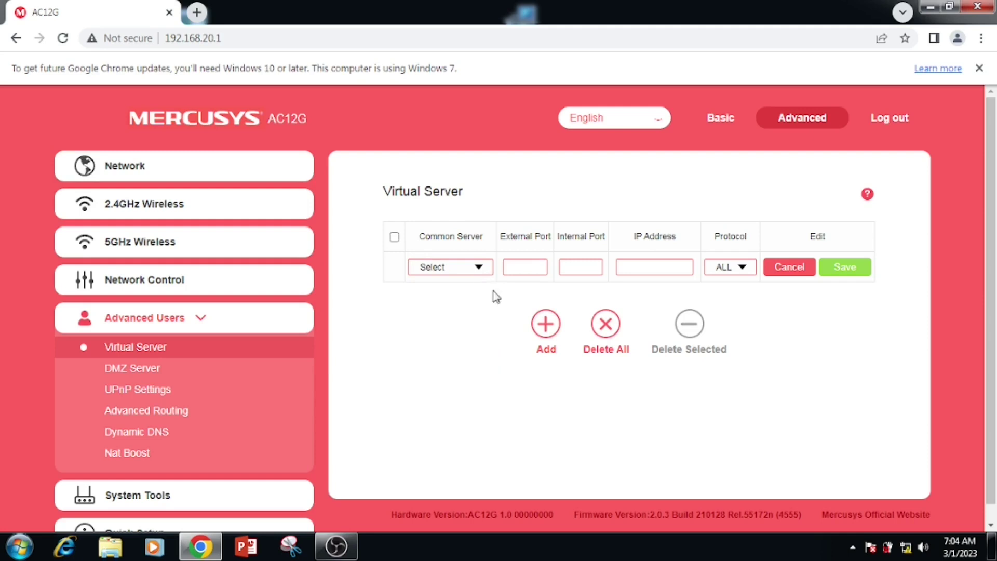
pyautogui.click(474, 270)
pyautogui.scroll(-1, 462, 420)
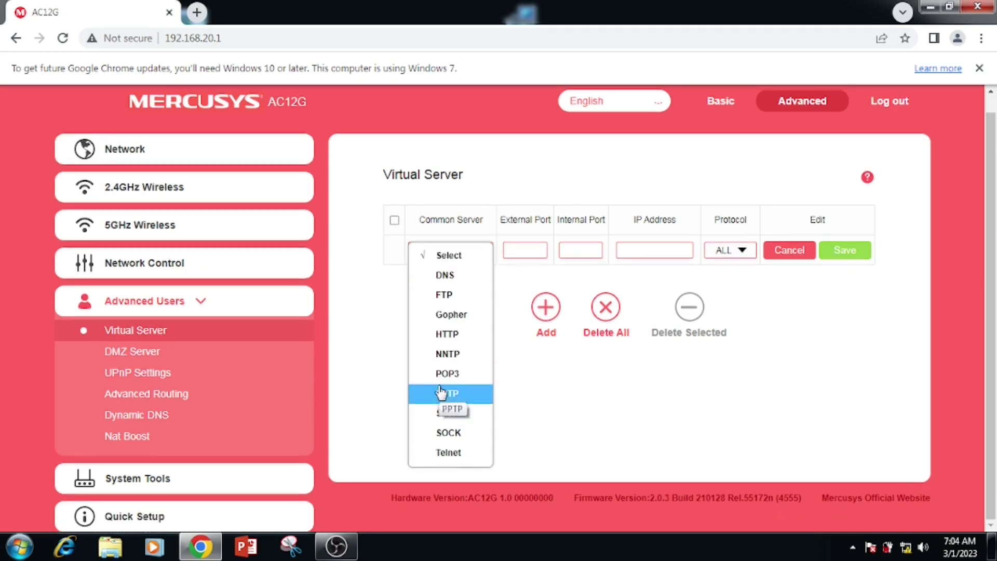
pyautogui.click(524, 268)
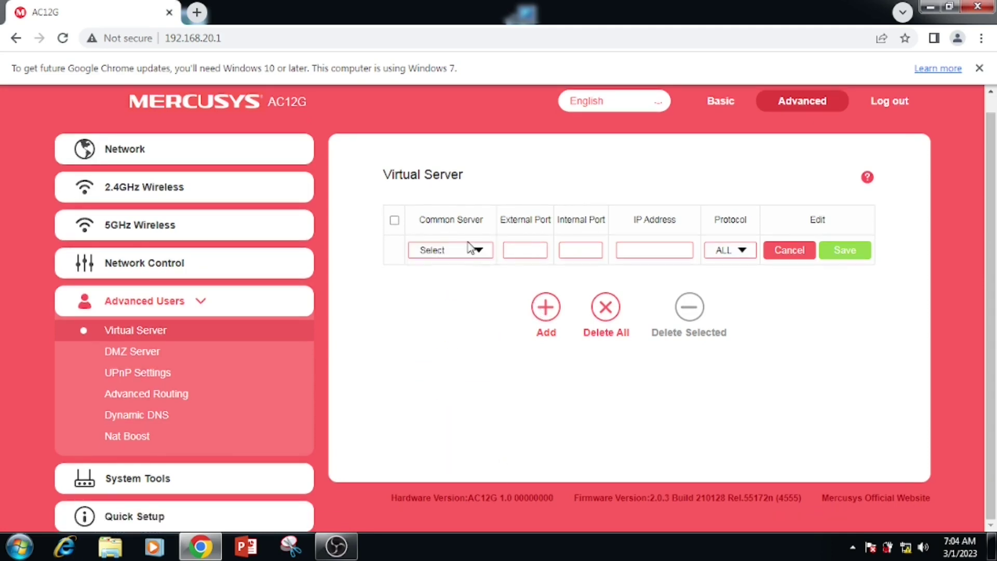
pyautogui.click(472, 249)
# Enter external port 3389 and highlight the External and Internal Port headings.
pyautogui.click(528, 252)
pyautogui.write('3389')
pyautogui.write('3')
pyautogui.write('389')
pyautogui.press('Tab')
pyautogui.moveTo(513, 249); pyautogui.dragTo(538, 251)
pyautogui.moveTo(505, 221); pyautogui.dragTo(558, 225)
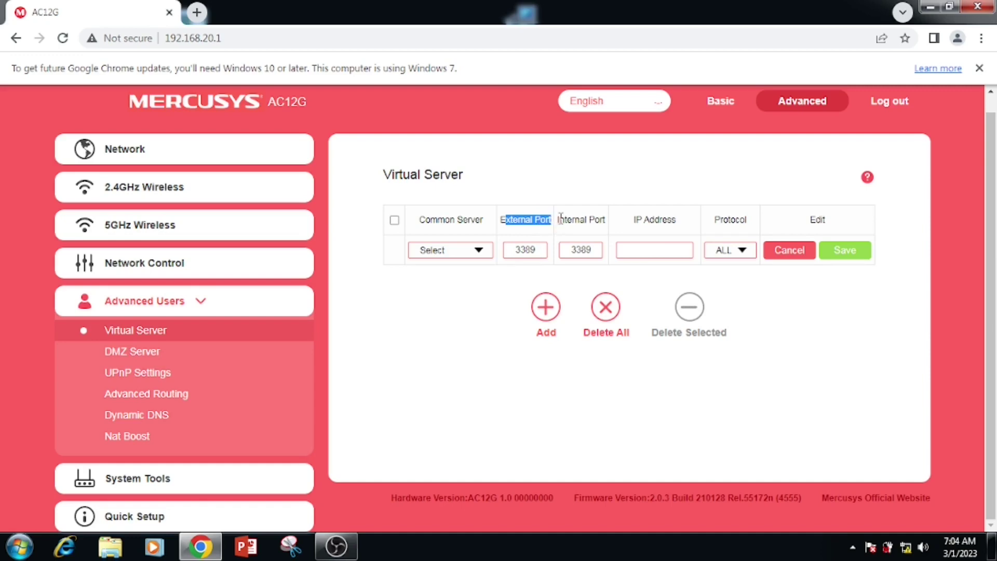
pyautogui.moveTo(554, 222)
pyautogui.mouseDown()
pyautogui.moveTo(594, 225)
pyautogui.moveTo(565, 221)
pyautogui.mouseUp()
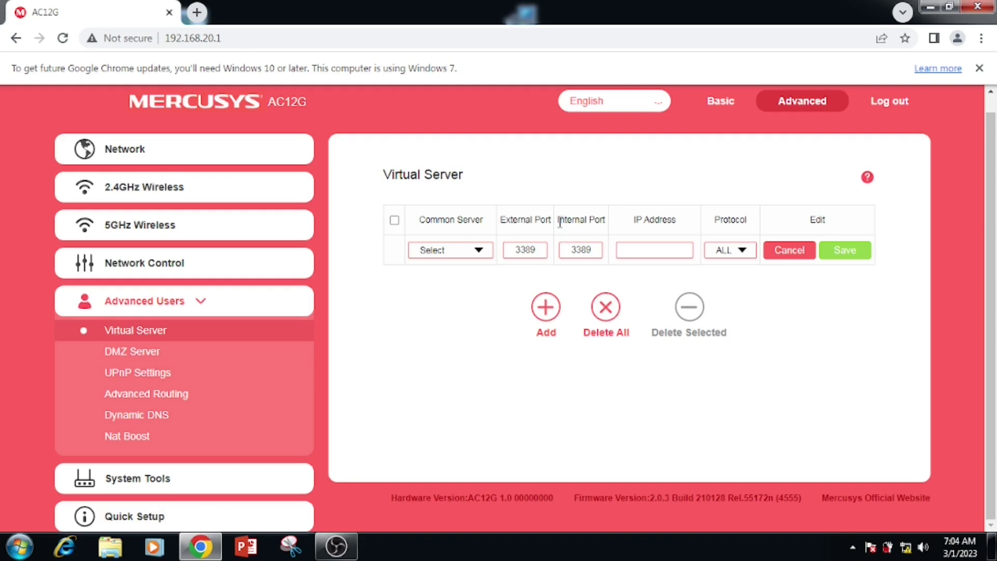
pyautogui.moveTo(559, 222); pyautogui.dragTo(605, 225)
# Set destination IP 192.168.20.100 and protocol TCP, then save the rule.
pyautogui.click(620, 252)
pyautogui.write('92.168.20')
pyautogui.write('.100')
pyautogui.click(741, 256)
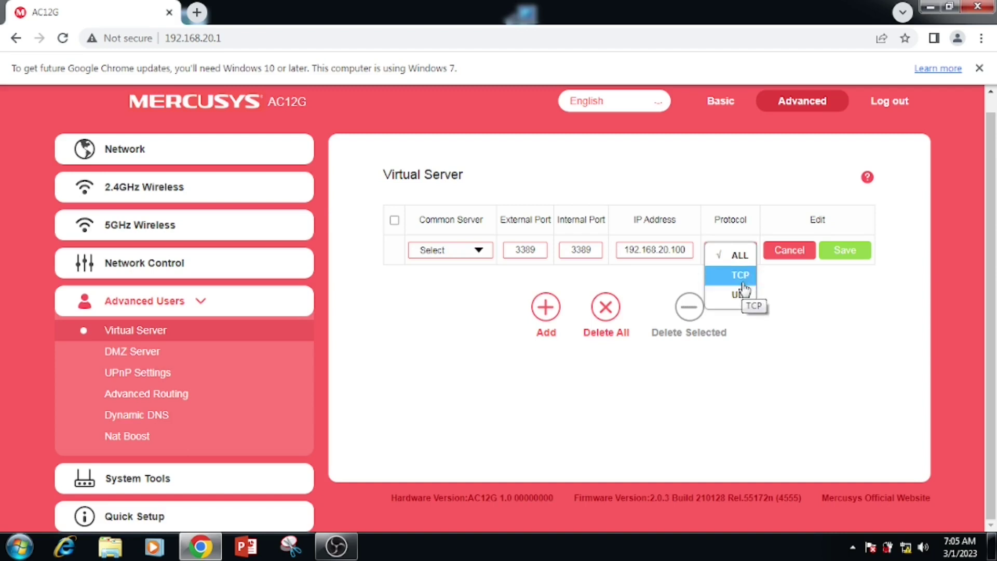
pyautogui.click(742, 282)
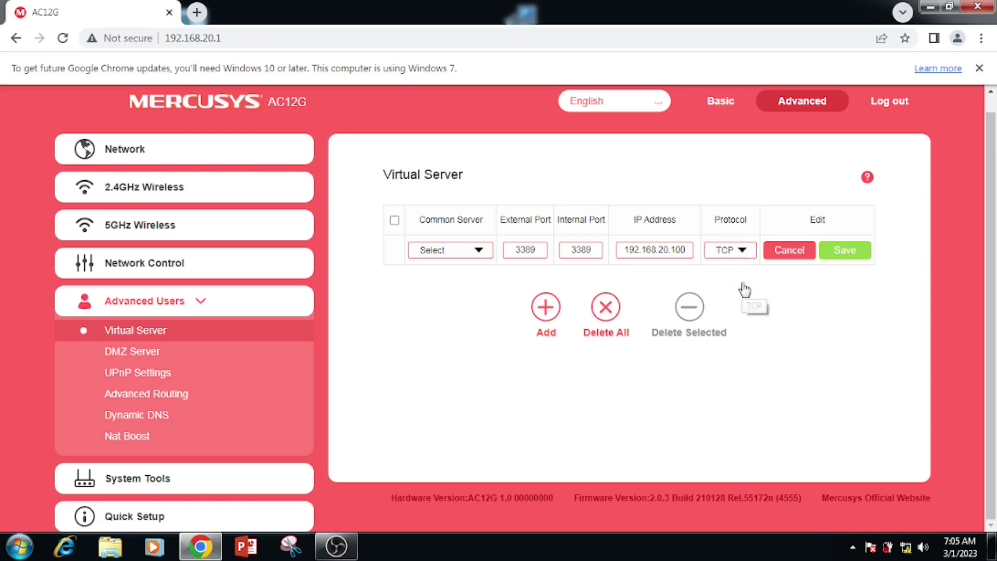
pyautogui.click(849, 253)
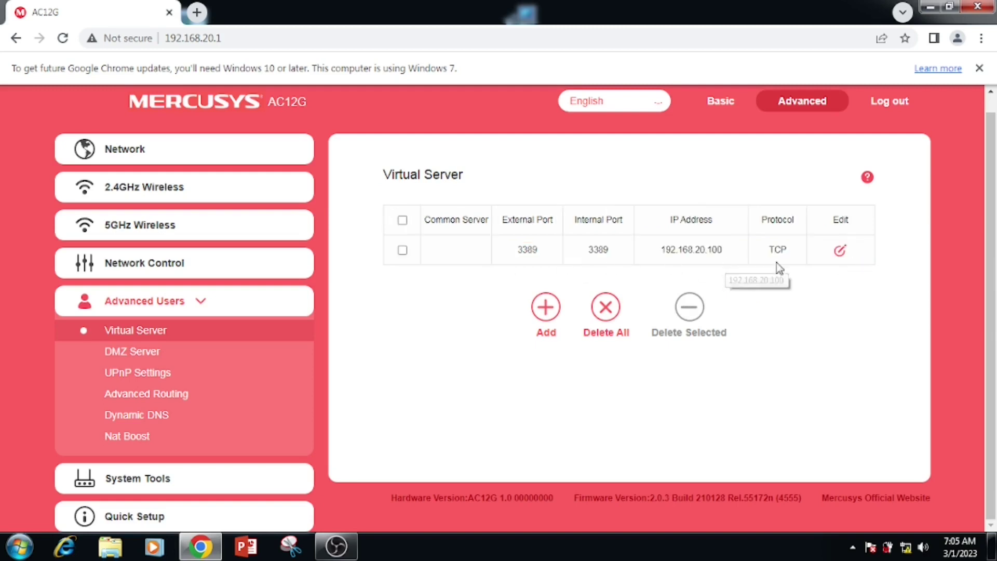
# Highlight the saved rule's 192.168.20.100 address, then open the saved rule for editing.
pyautogui.moveTo(660, 250); pyautogui.dragTo(722, 251)
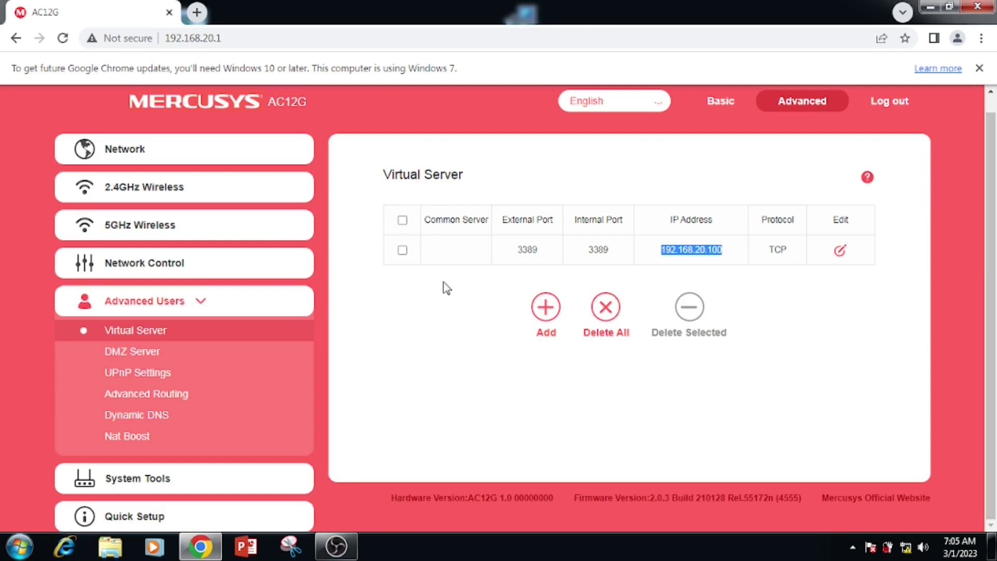
pyautogui.click(119, 348)
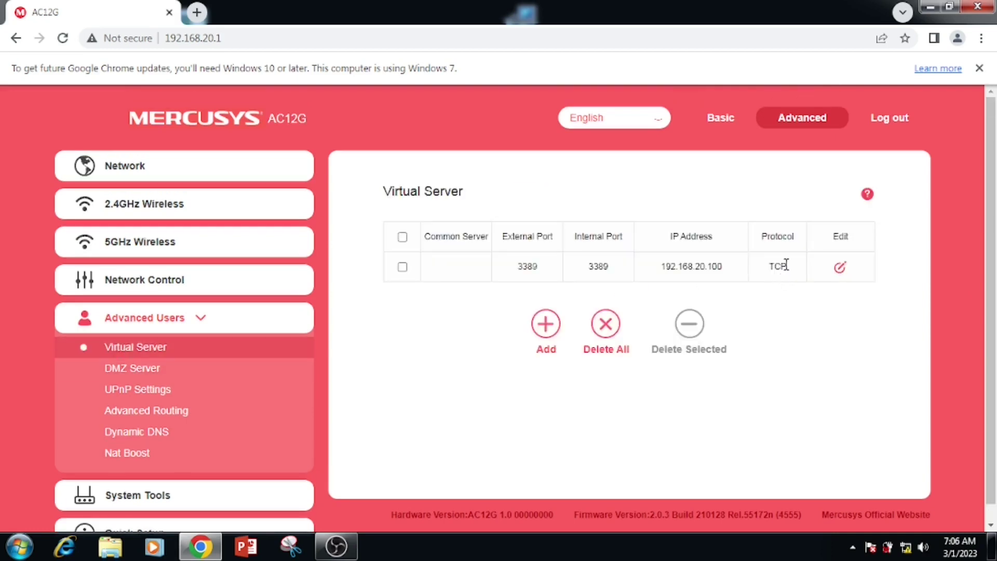
pyautogui.click(840, 269)
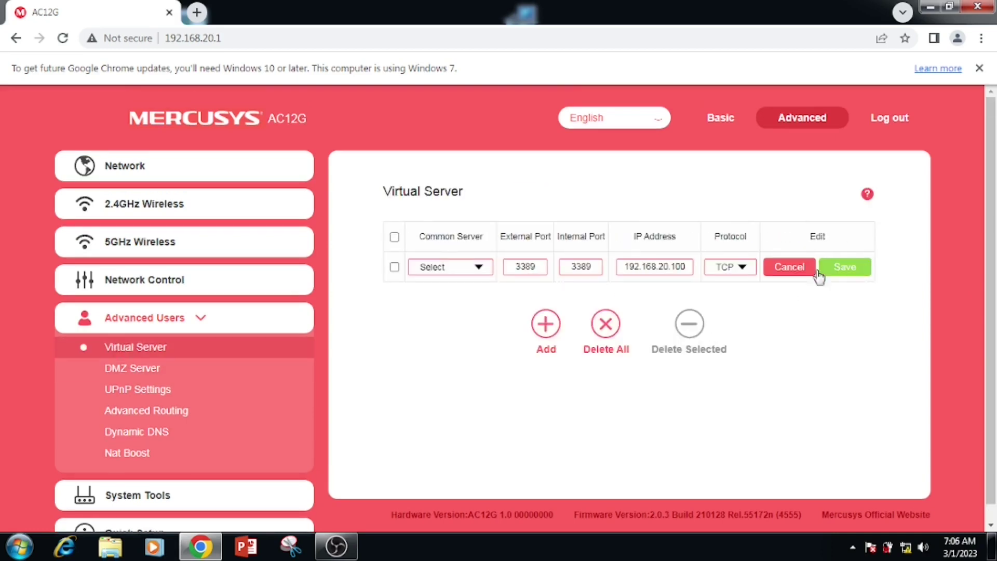
pyautogui.click(793, 273)
pyautogui.click(598, 342)
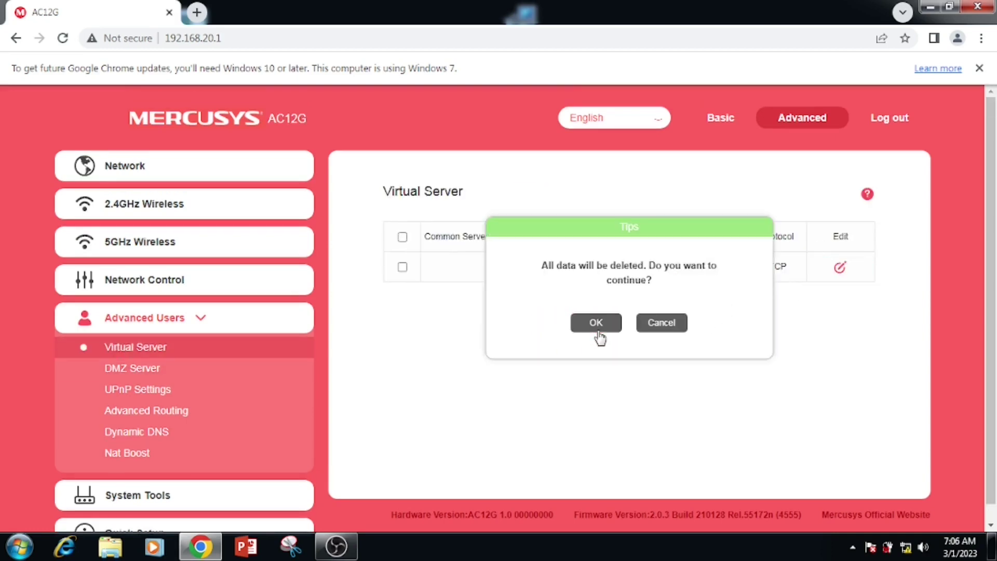
pyautogui.click(601, 324)
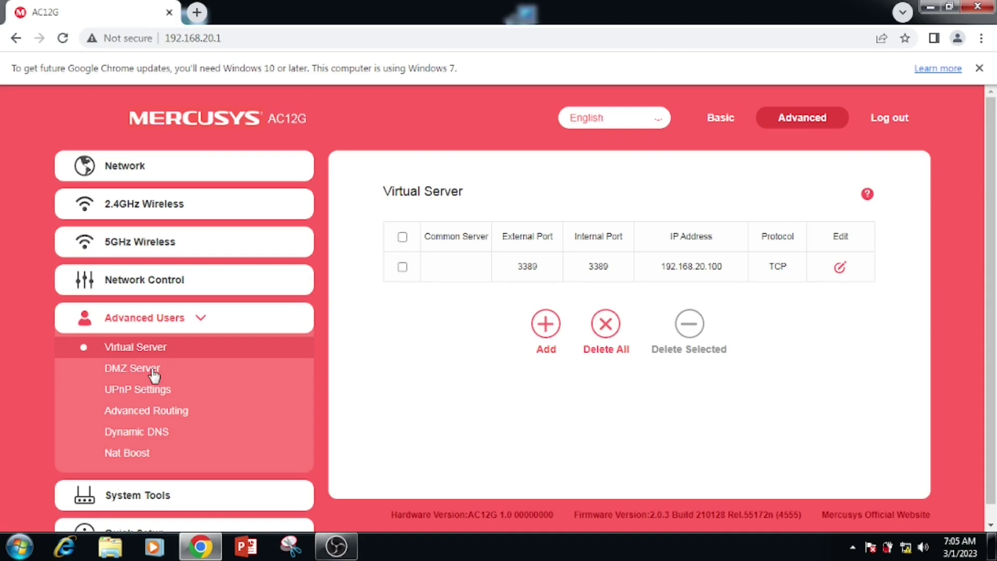
pyautogui.click(154, 374)
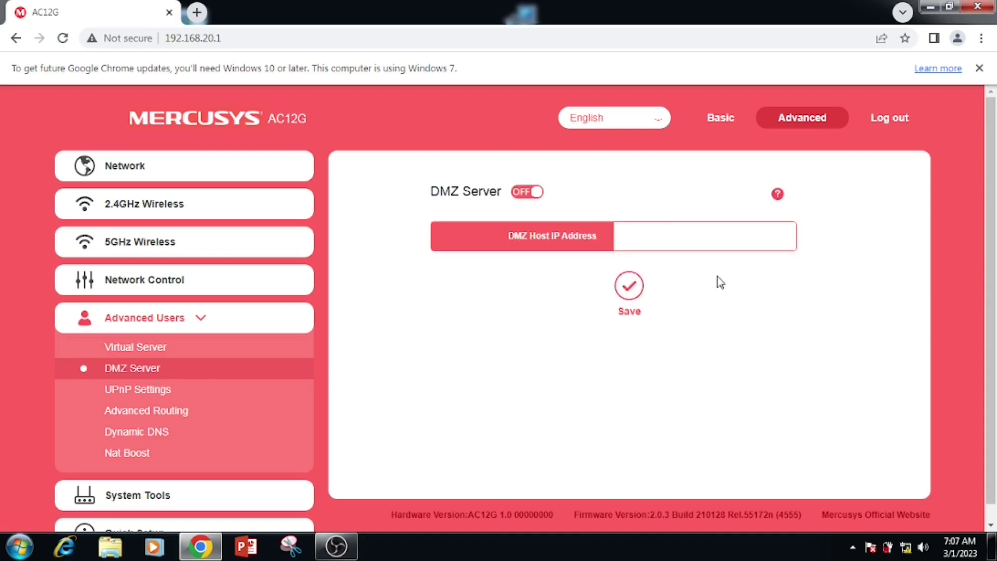
pyautogui.write('192.168')
pyautogui.write('.20.100')
# Save 192.168.20.100 as the DMZ host, switch DMZ on, and save again.
pyautogui.click(631, 296)
pyautogui.click(534, 195)
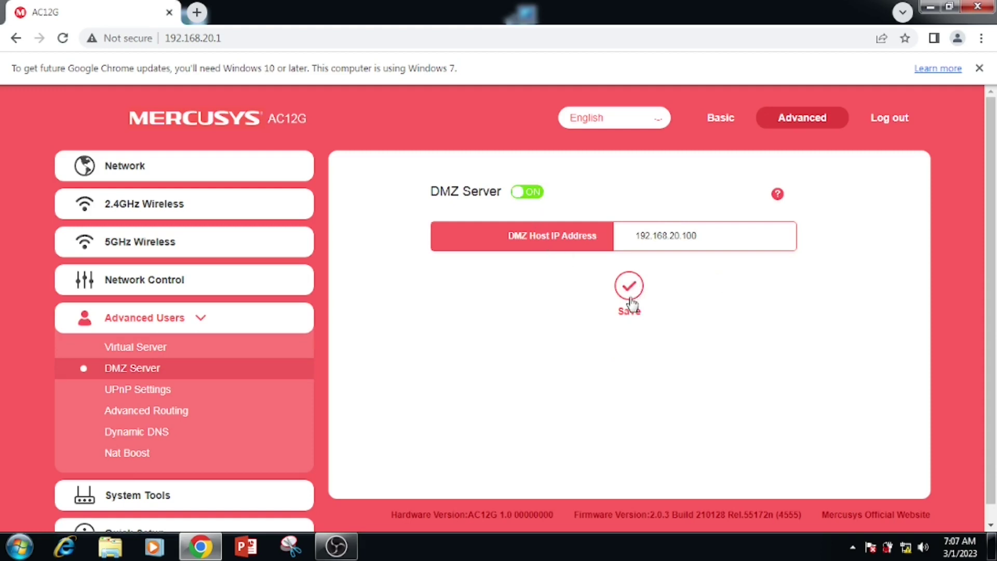
pyautogui.click(629, 290)
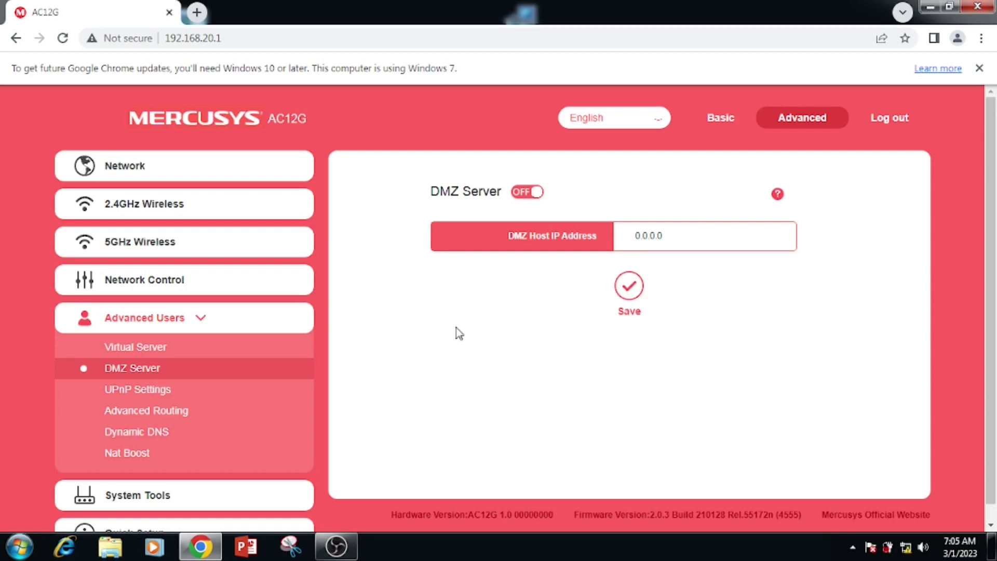
# Try enabling DMZ, dismiss the invalid IP warning, and select 0.0.0.0 for replacement.
pyautogui.click(520, 199)
pyautogui.click(629, 323)
pyautogui.moveTo(666, 236); pyautogui.dragTo(600, 237)
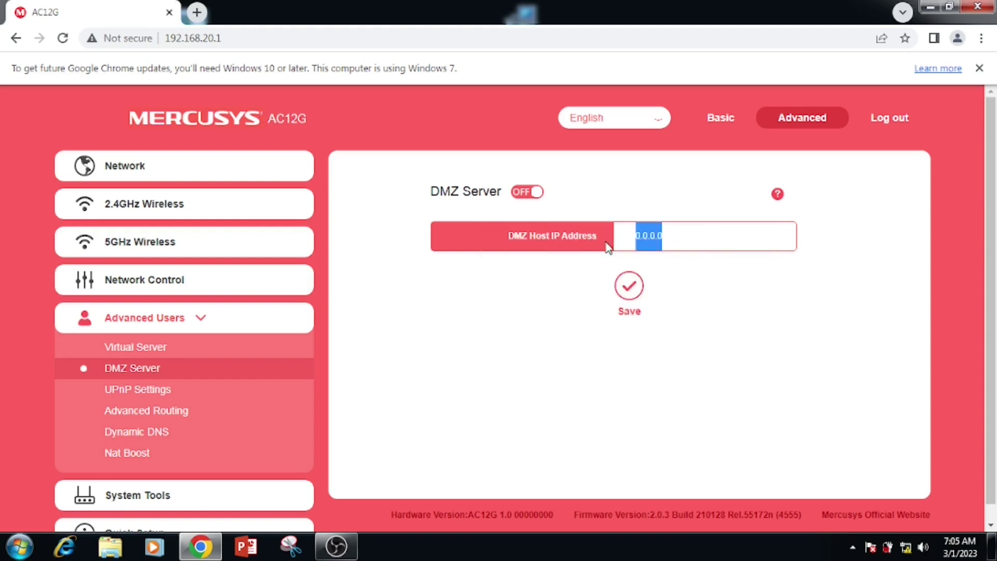
pyautogui.write('192.16')
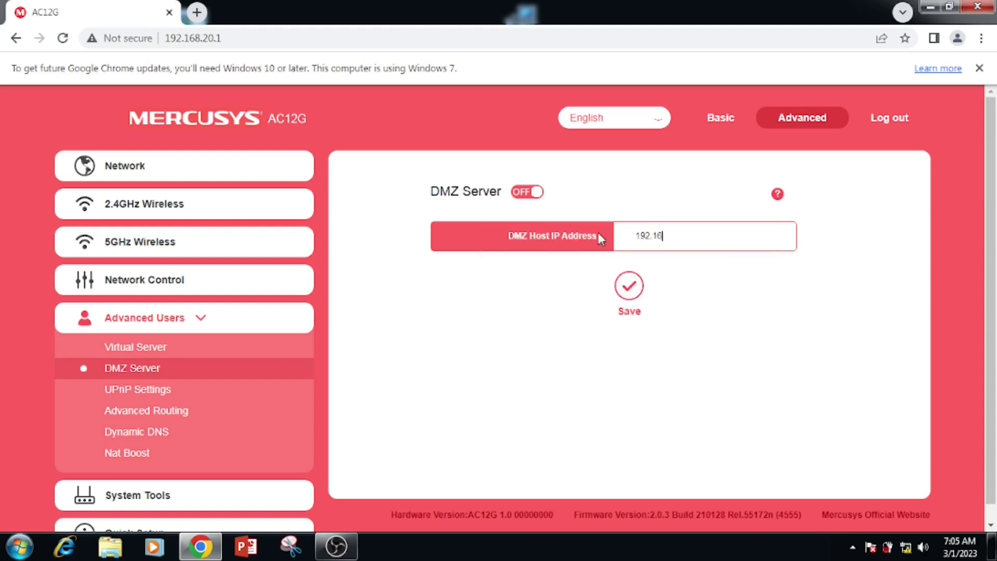